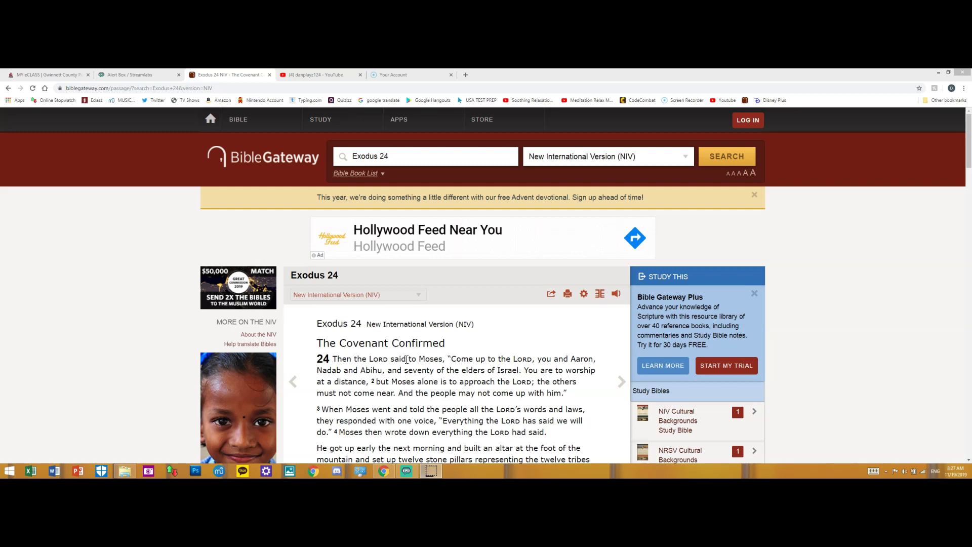
Step: Highlight and then clear the Exodus 24 heading and the passage reference in the search box
{"action": "triple_click", "coordinate": [441, 325]}
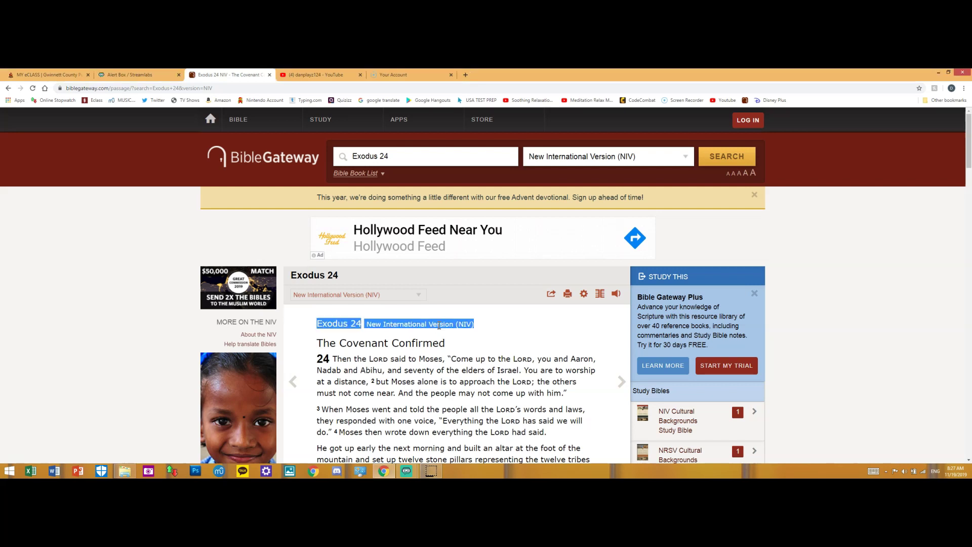
{"action": "left_click", "coordinate": [439, 326]}
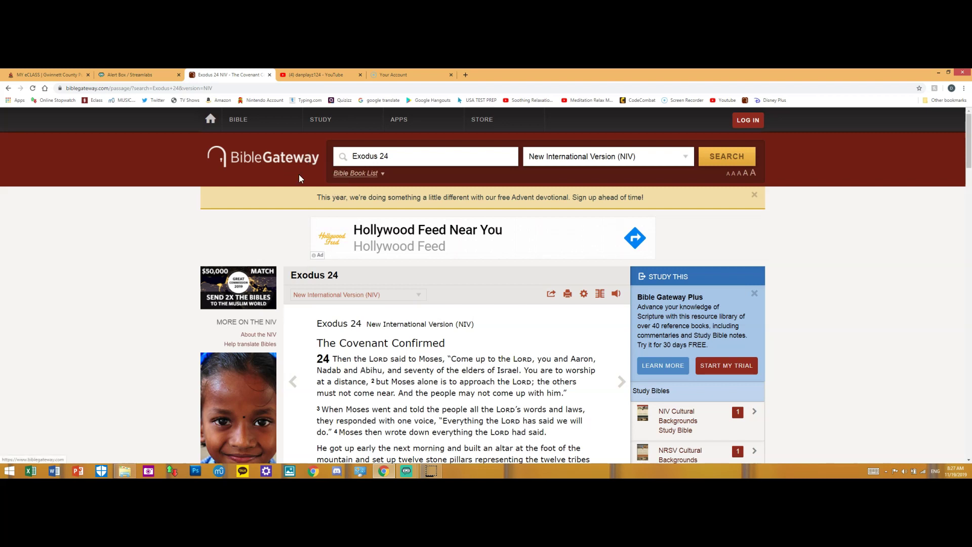
{"action": "left_click_drag", "start_coordinate": [389, 156], "coordinate": [353, 155]}
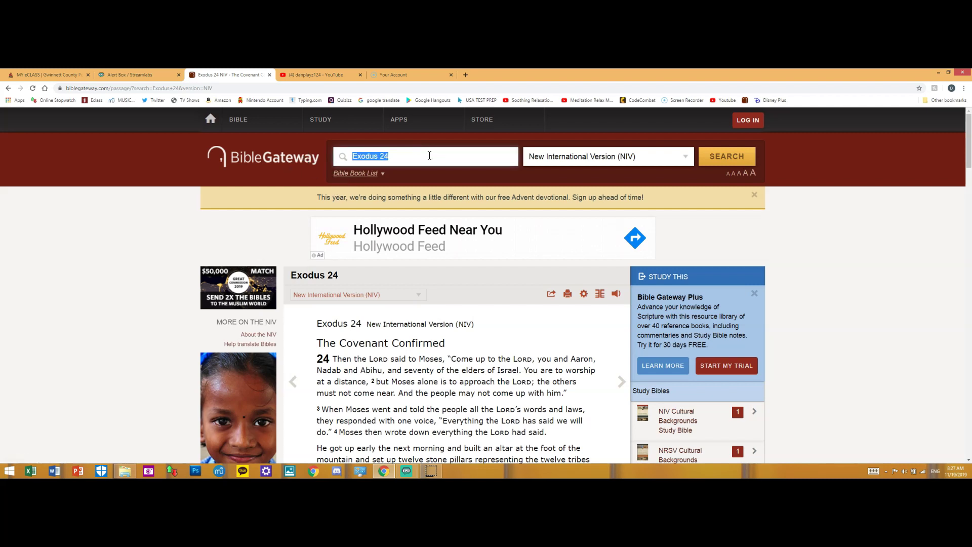
{"action": "left_click", "coordinate": [429, 156]}
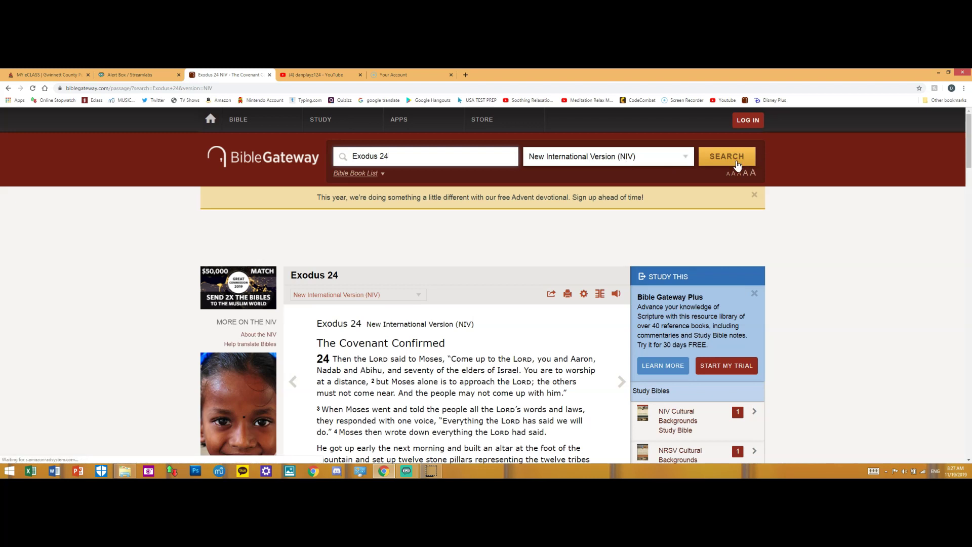
{"action": "scroll", "coordinate": [647, 351], "scroll_direction": "down", "scroll_amount": 2}
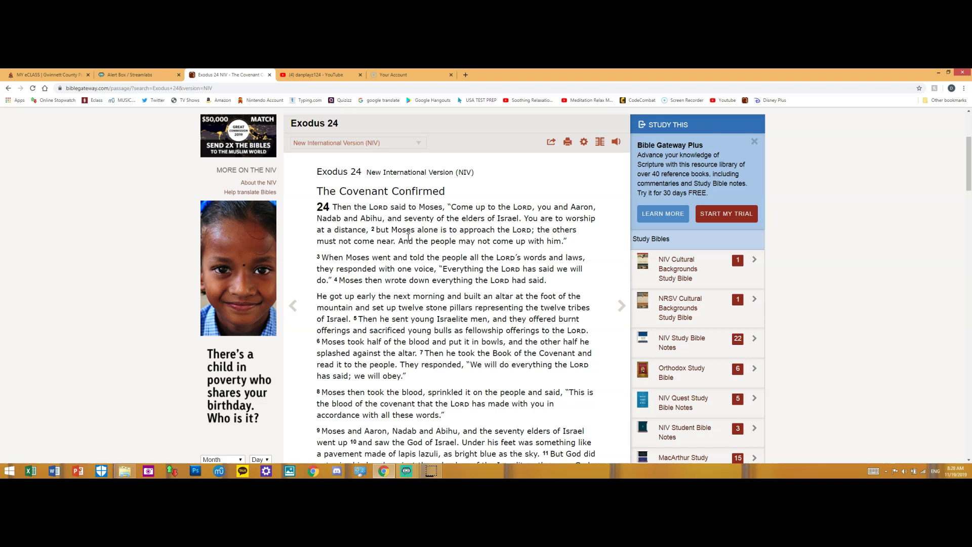
{"action": "scroll", "coordinate": [406, 244], "scroll_direction": "down", "scroll_amount": 1}
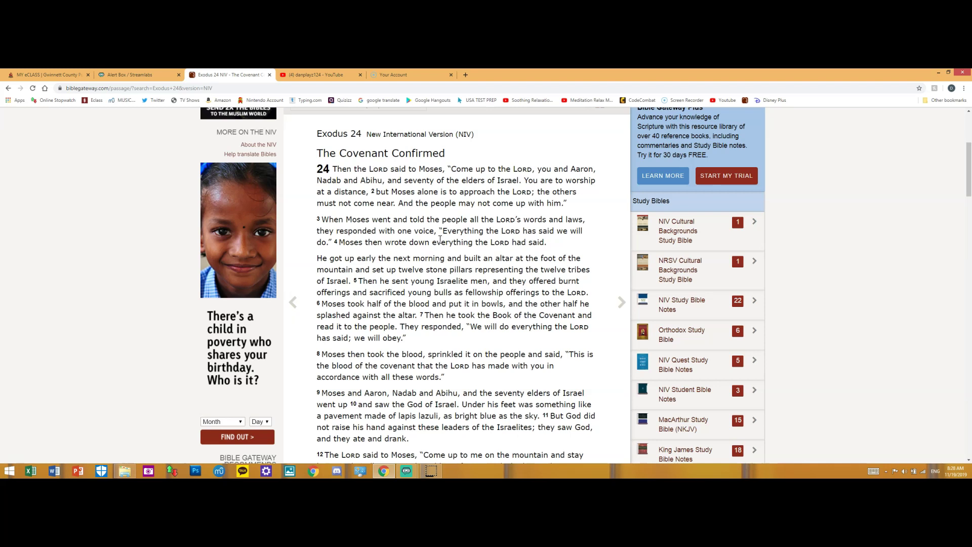
{"action": "scroll", "coordinate": [435, 241], "scroll_direction": "down", "scroll_amount": 1}
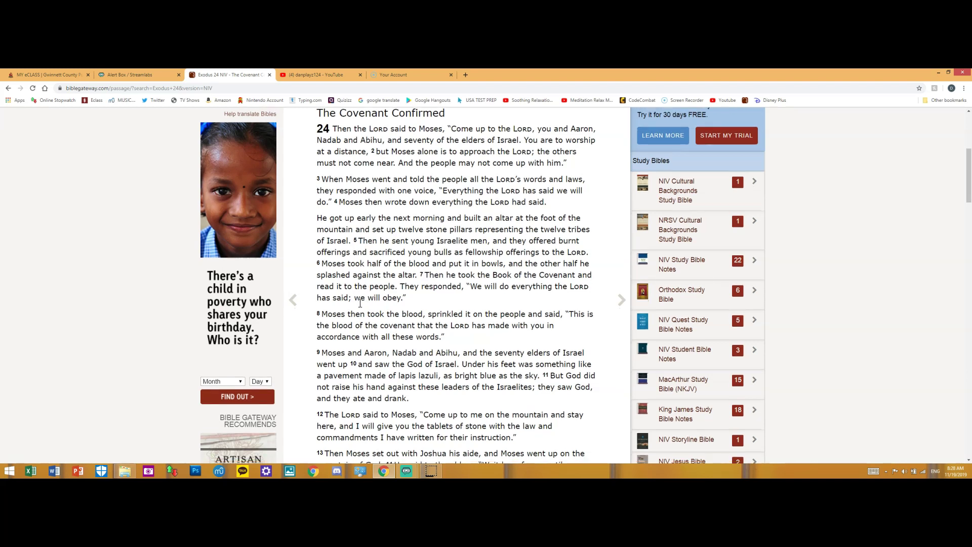
{"action": "scroll", "coordinate": [435, 275], "scroll_direction": "down", "scroll_amount": 1}
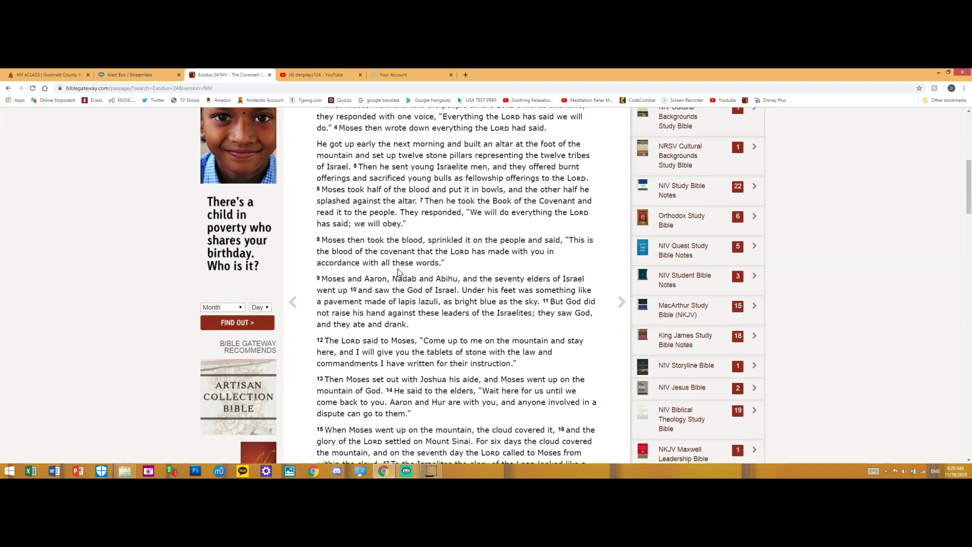
{"action": "scroll", "coordinate": [401, 272], "scroll_direction": "down", "scroll_amount": 1}
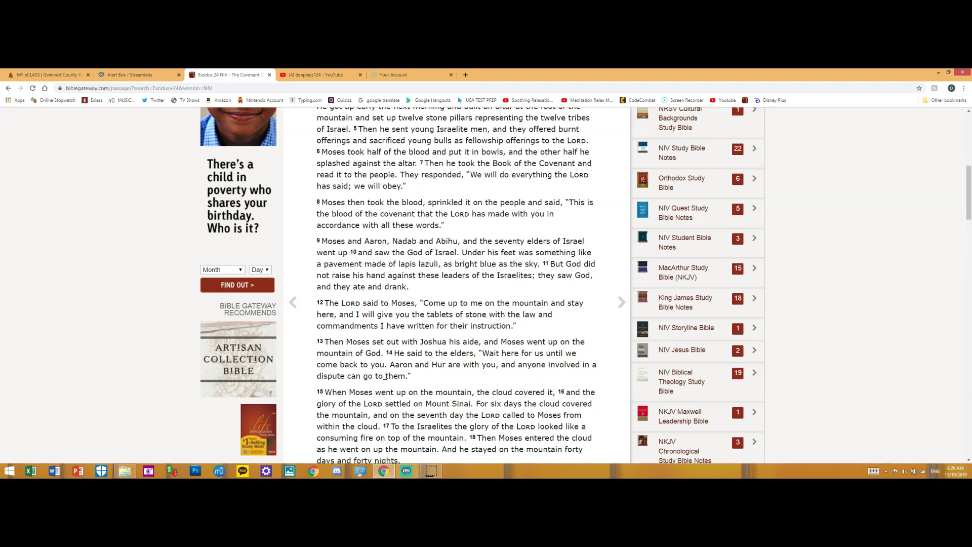
{"action": "scroll", "coordinate": [386, 376], "scroll_direction": "down", "scroll_amount": 1}
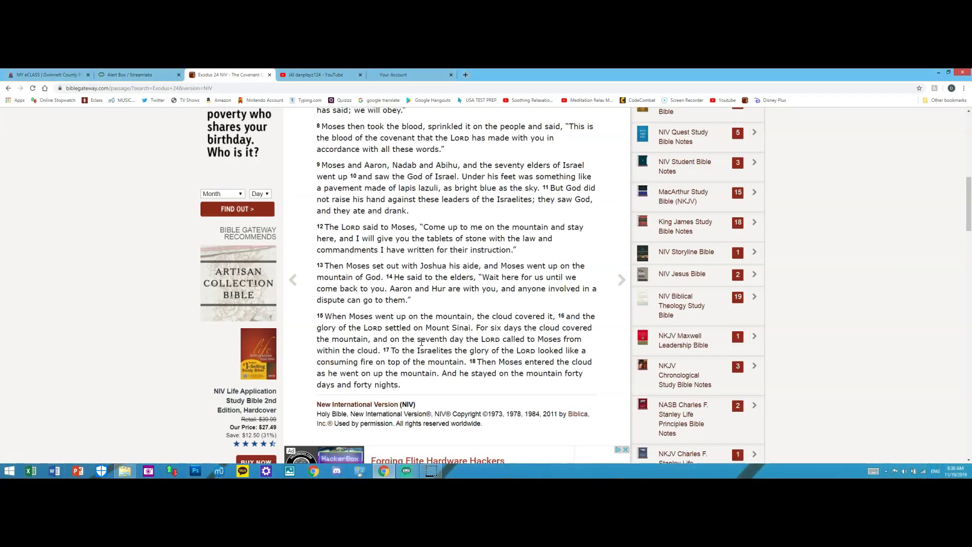
{"action": "triple_click", "coordinate": [421, 341]}
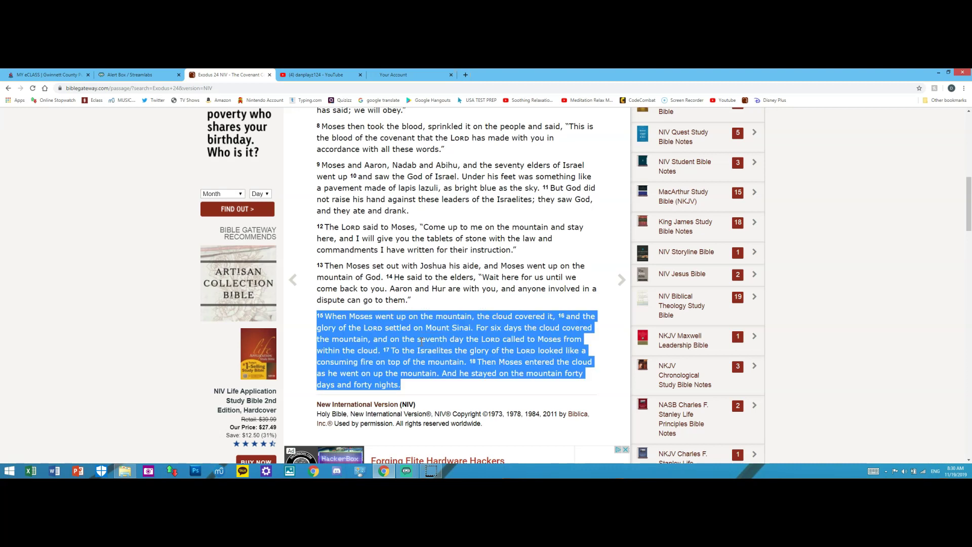
{"action": "left_click", "coordinate": [439, 336]}
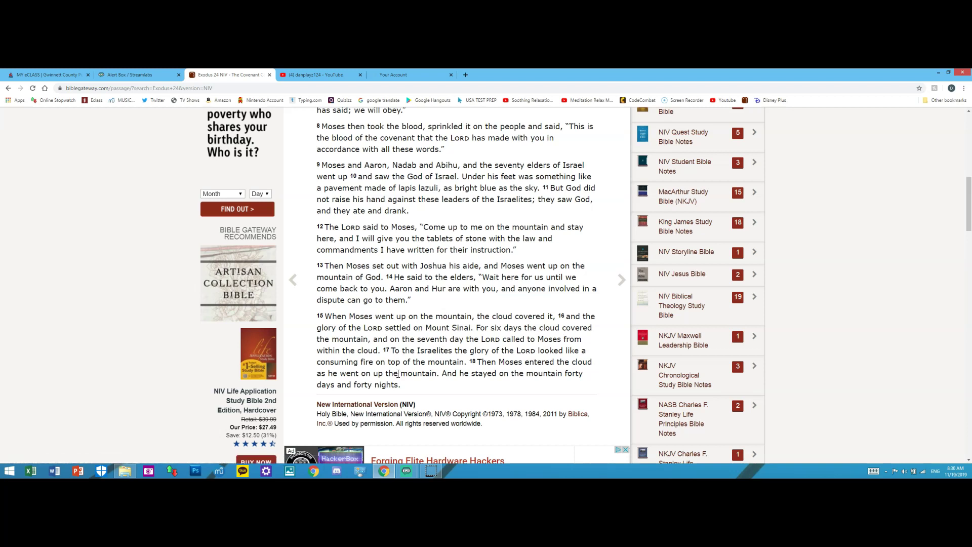
{"action": "scroll", "coordinate": [398, 373], "scroll_direction": "down", "scroll_amount": 1}
{"action": "scroll", "coordinate": [398, 373], "scroll_direction": "up", "scroll_amount": 8}
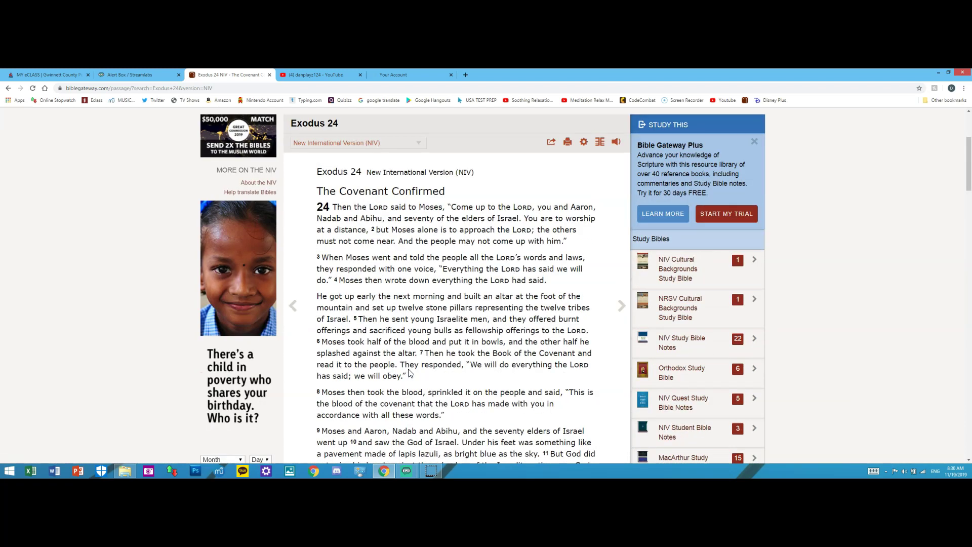
{"action": "scroll", "coordinate": [369, 356], "scroll_direction": "up", "scroll_amount": 5}
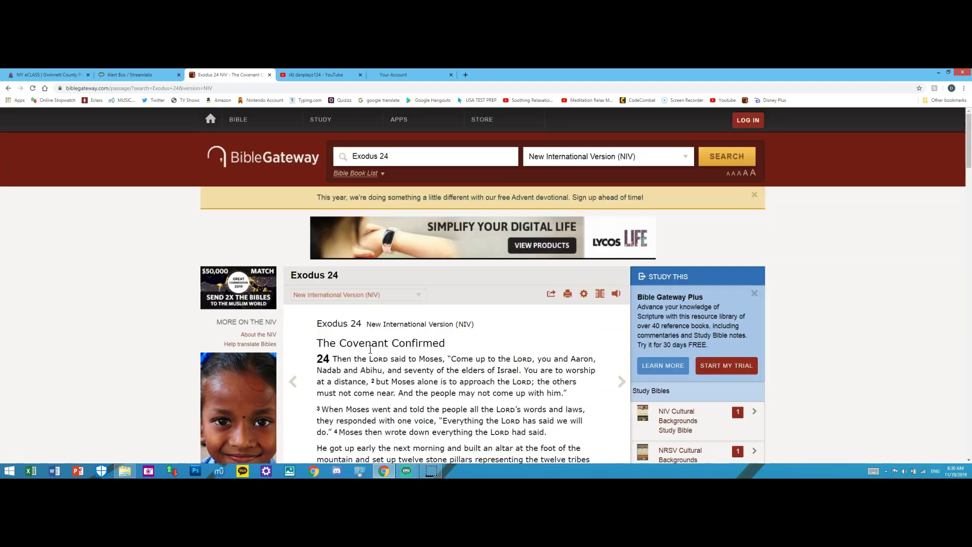
{"action": "scroll", "coordinate": [371, 353], "scroll_direction": "down", "scroll_amount": 1}
{"action": "scroll", "coordinate": [371, 349], "scroll_direction": "down", "scroll_amount": 2}
{"action": "scroll", "coordinate": [371, 350], "scroll_direction": "down", "scroll_amount": 1}
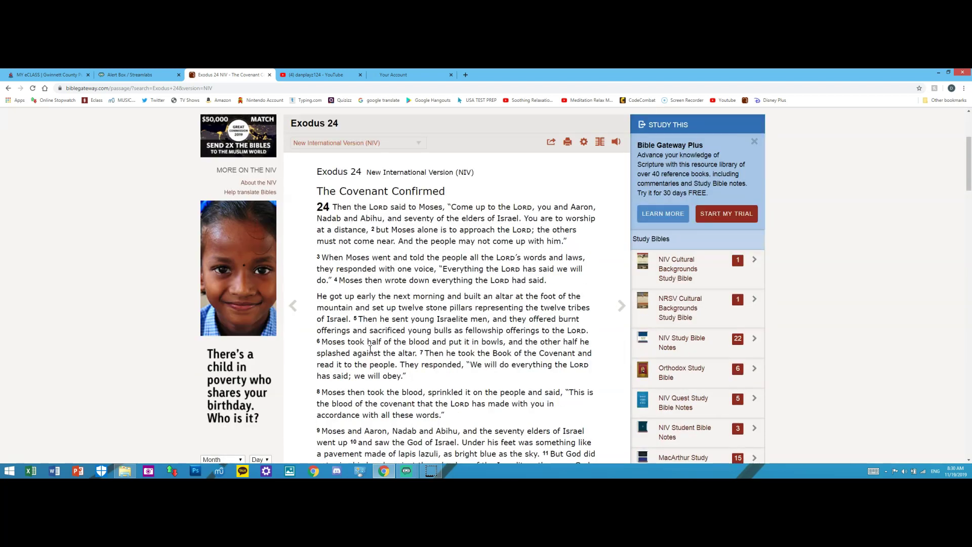